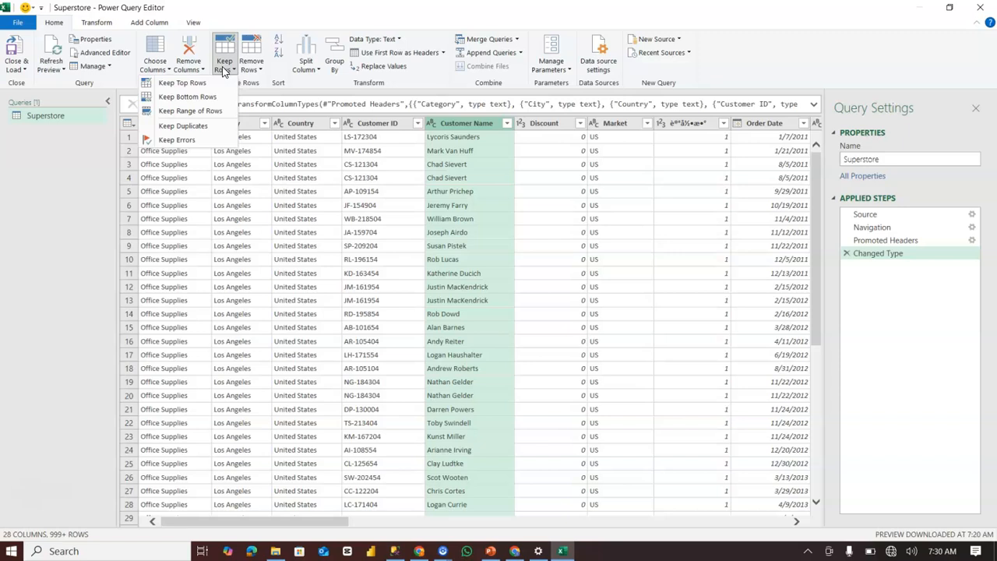
# Step: Keep only the top 10 rows of the Superstore query
pyautogui.click(169, 83)
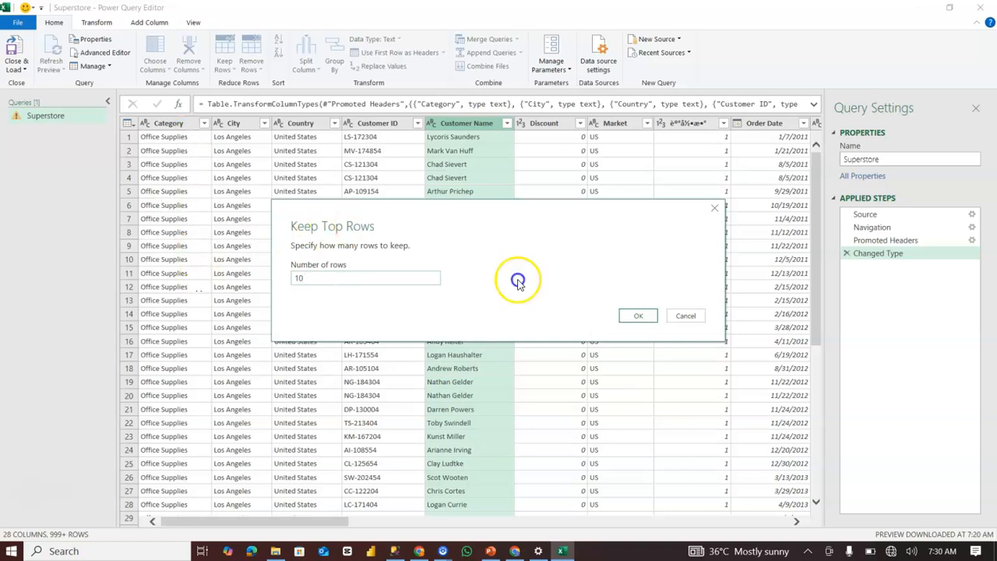
pyautogui.click(634, 316)
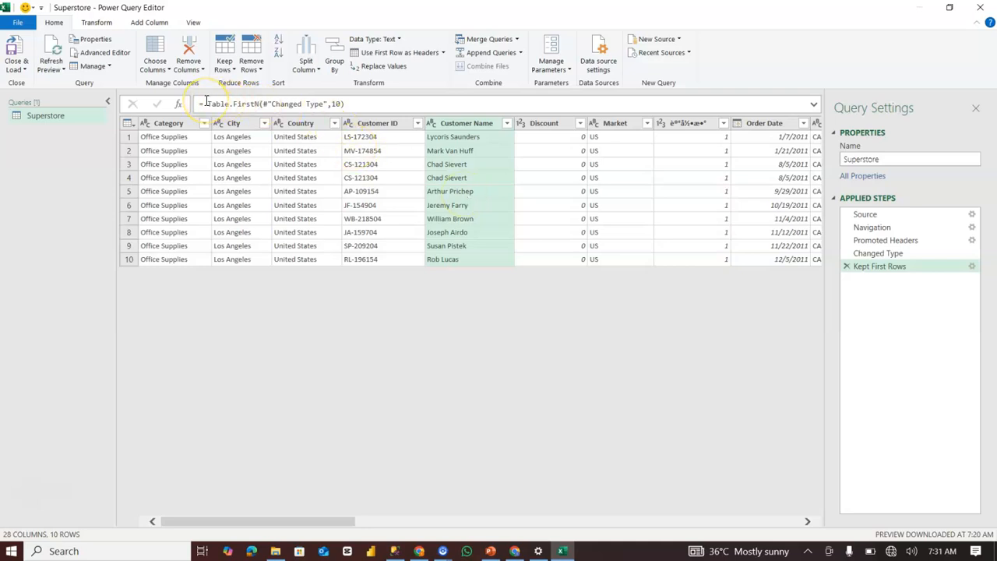
# Step: Set the row count in the Table.FirstN formula to 20 and delete the Kept First Rows step
pyautogui.moveTo(206, 102); pyautogui.dragTo(263, 101)
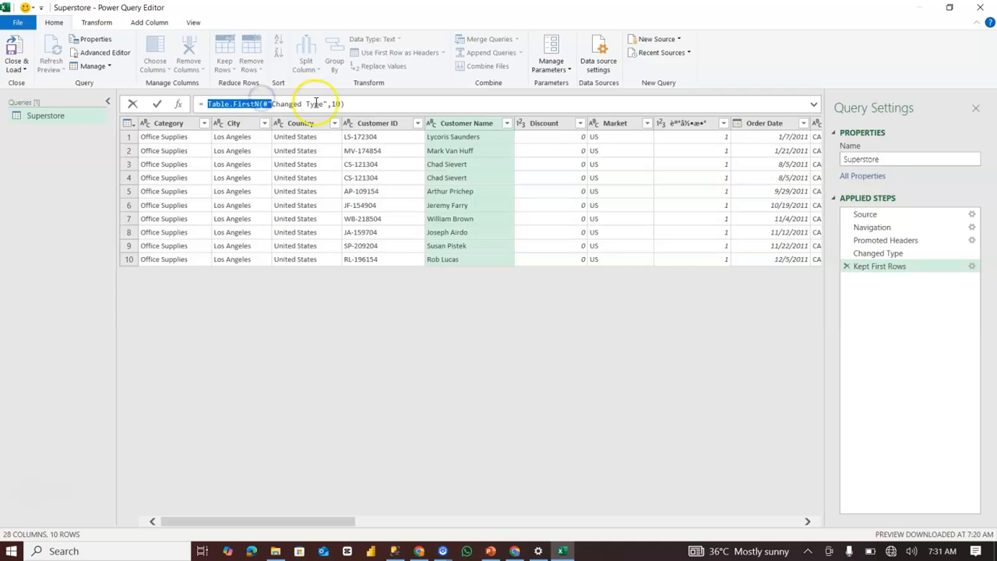
pyautogui.doubleClick(337, 104)
pyautogui.doubleClick(336, 103)
pyautogui.write('5')
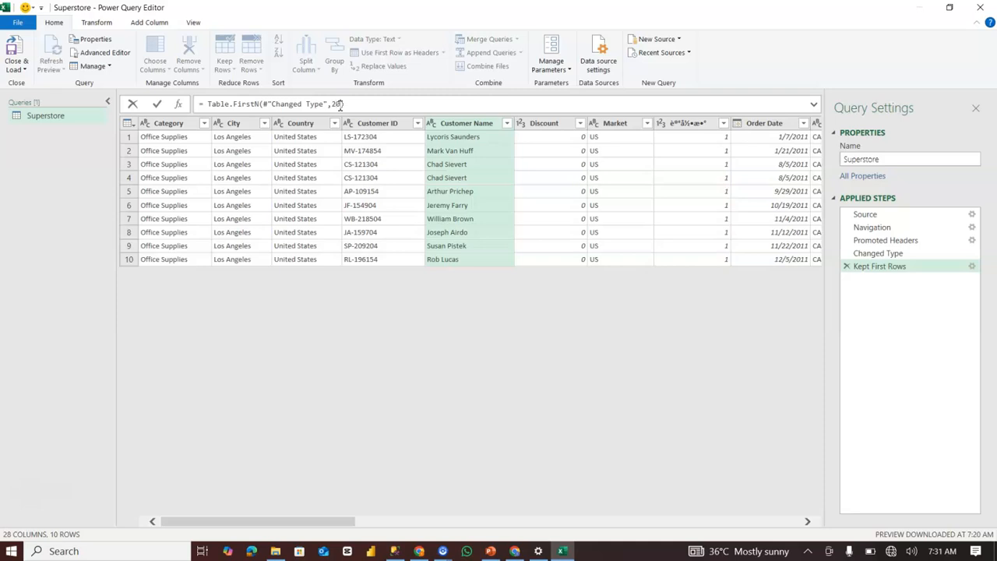
pyautogui.press('Return')
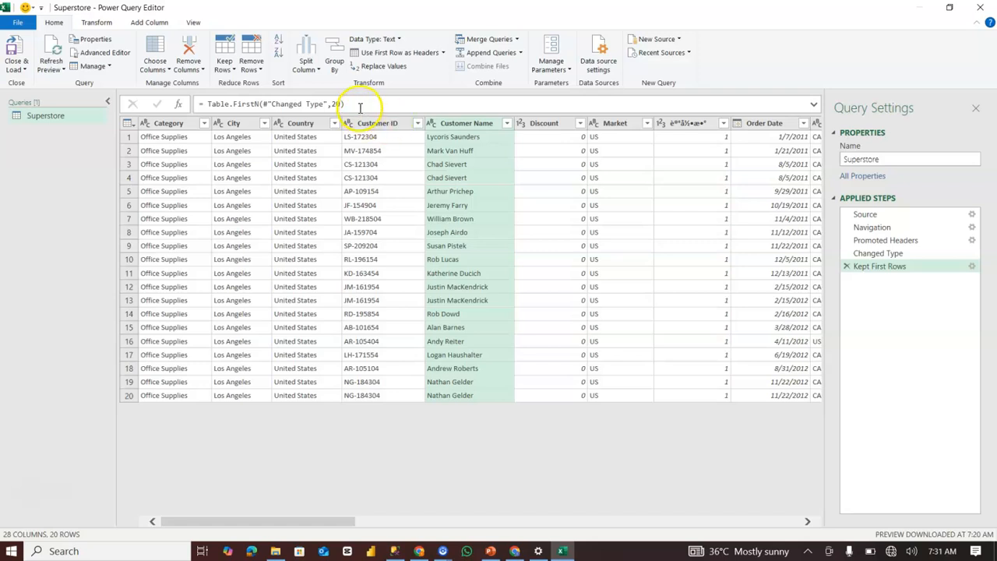
pyautogui.click(846, 265)
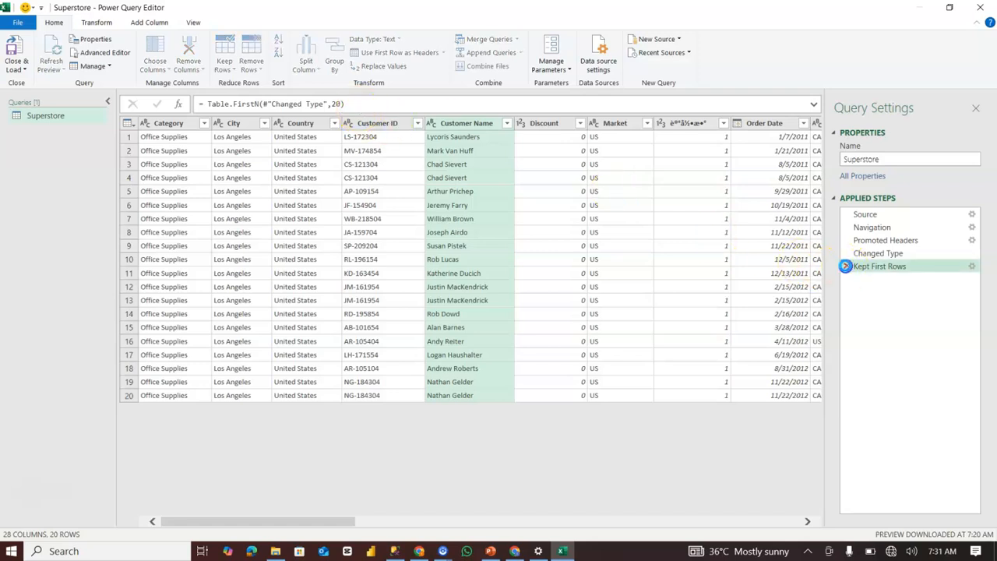
# Step: Keep only the bottom 10 rows of the query and delete the Kept Last Rows step
pyautogui.click(224, 66)
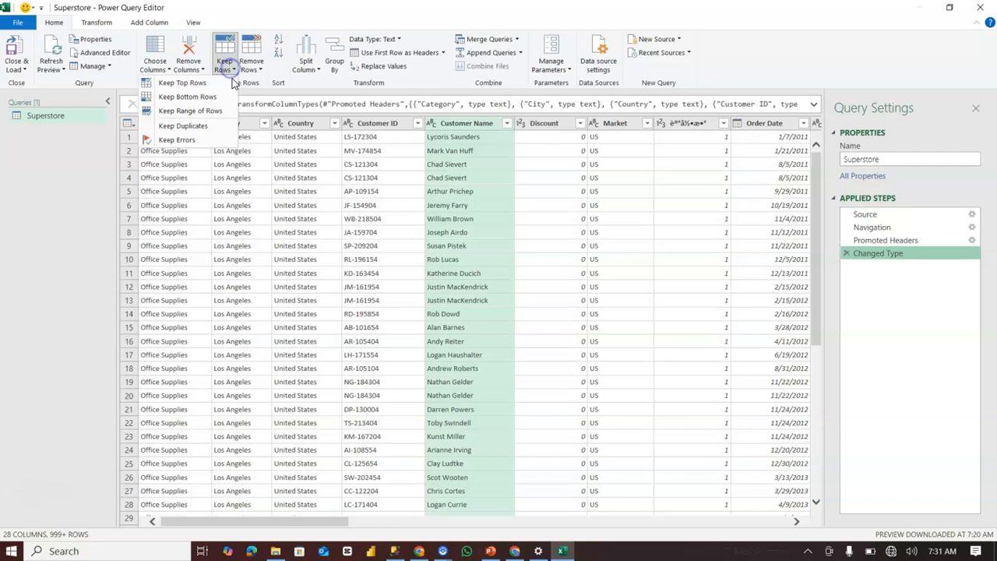
pyautogui.click(217, 96)
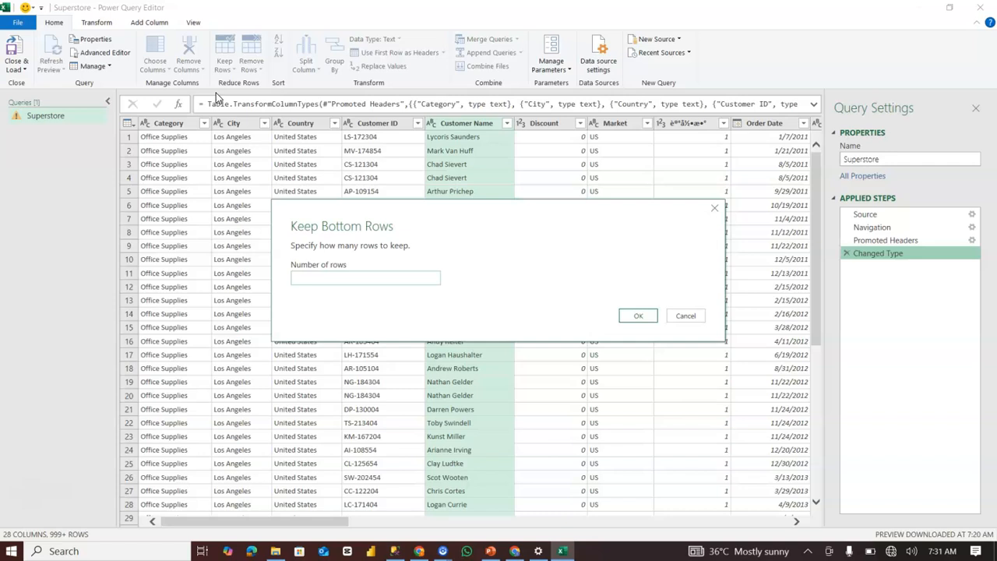
pyautogui.press('Return')
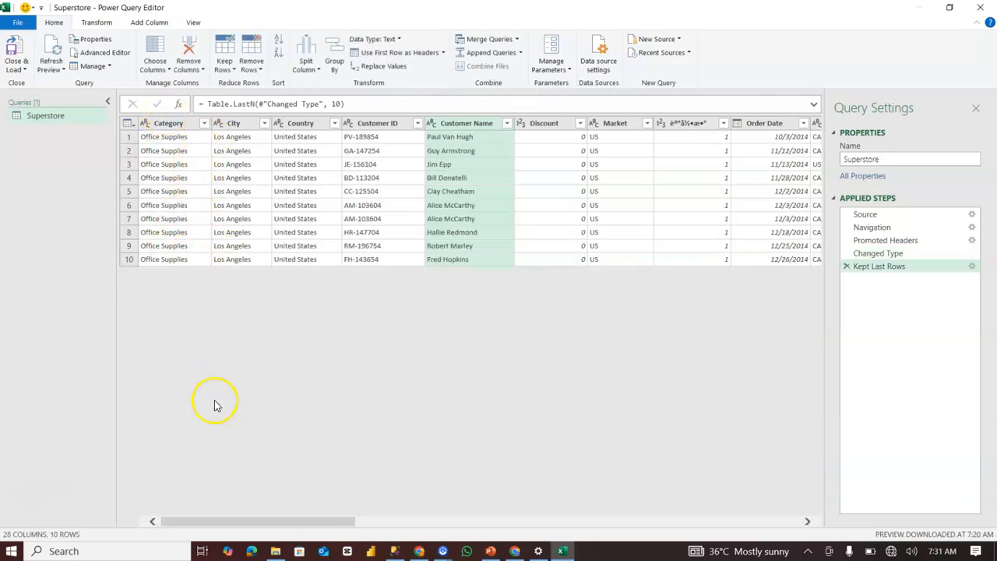
pyautogui.click(846, 266)
# Step: Keep a range of 10 rows starting at row 10 and delete the Kept Range of Rows step
pyautogui.click(226, 69)
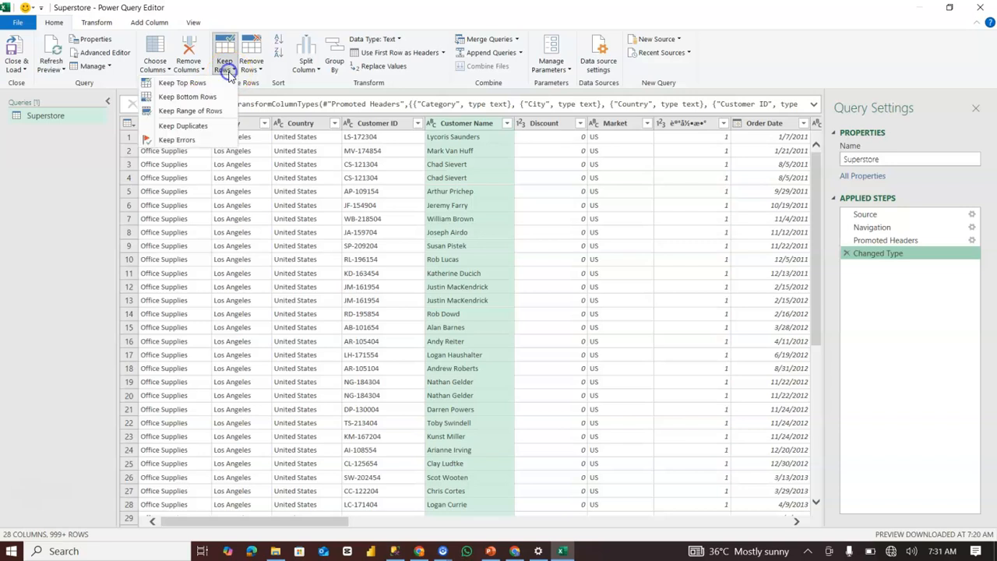
pyautogui.click(219, 113)
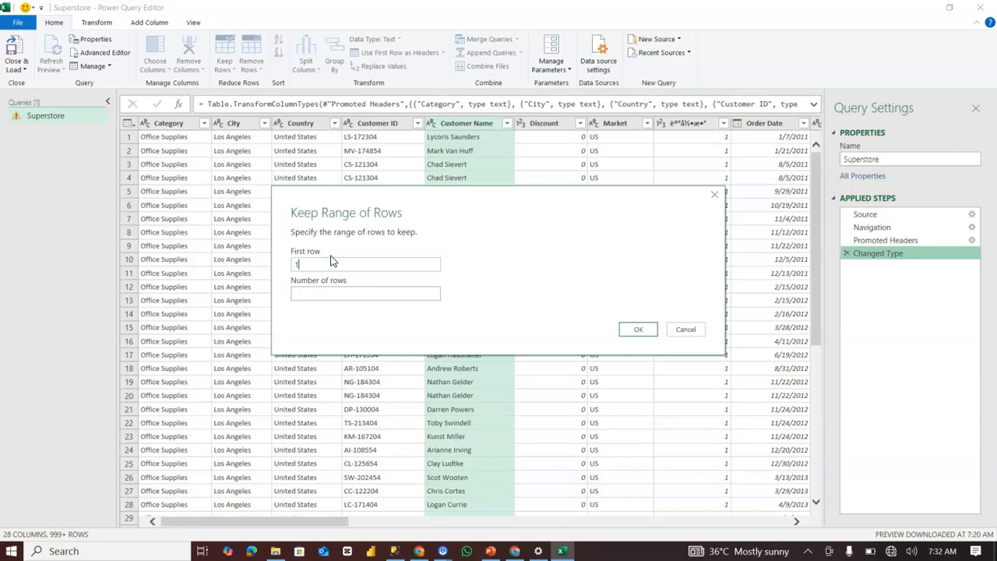
pyautogui.click(323, 288)
pyautogui.moveTo(325, 253); pyautogui.dragTo(287, 256)
pyautogui.doubleClick(301, 263)
pyautogui.click(296, 264)
pyautogui.click(307, 294)
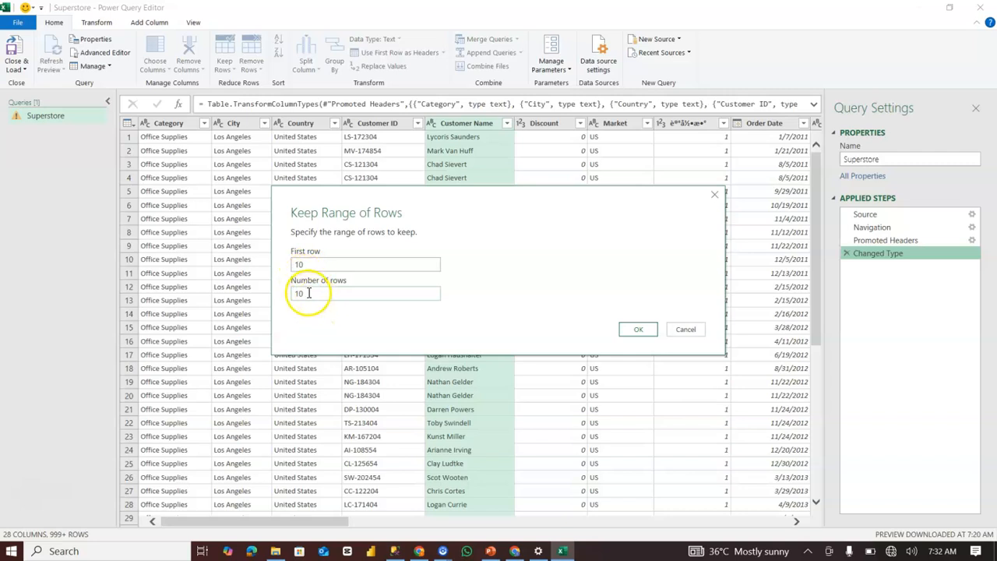
pyautogui.doubleClick(298, 264)
pyautogui.click(636, 329)
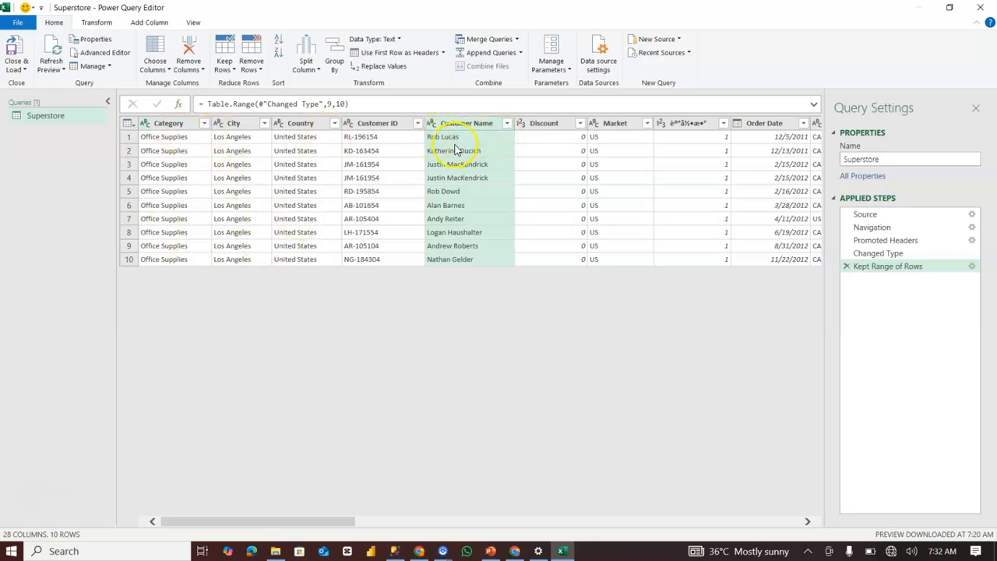
pyautogui.click(846, 265)
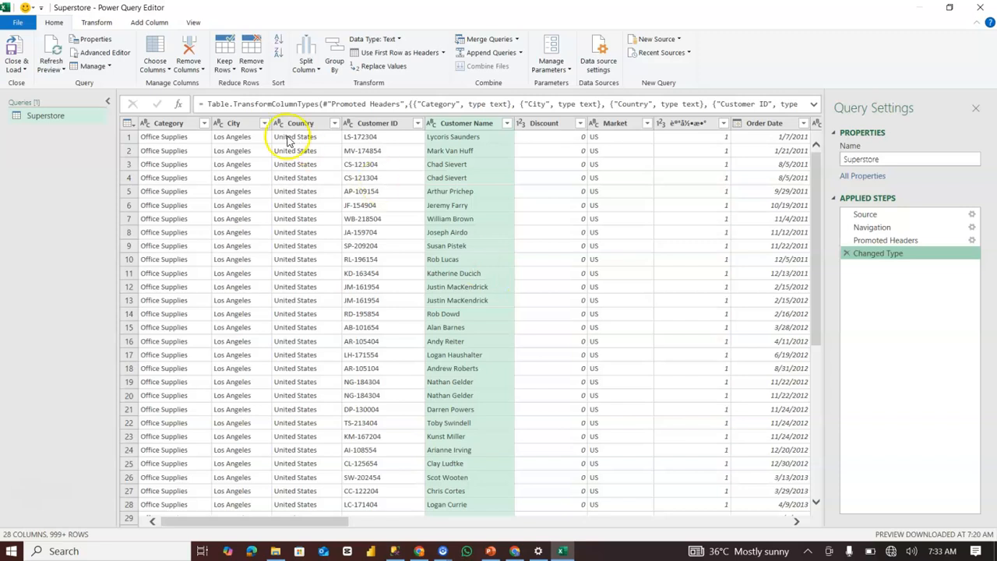
# Step: Keep the rows with duplicated values in the Category column and delete the Kept Duplicates step
pyautogui.click(224, 65)
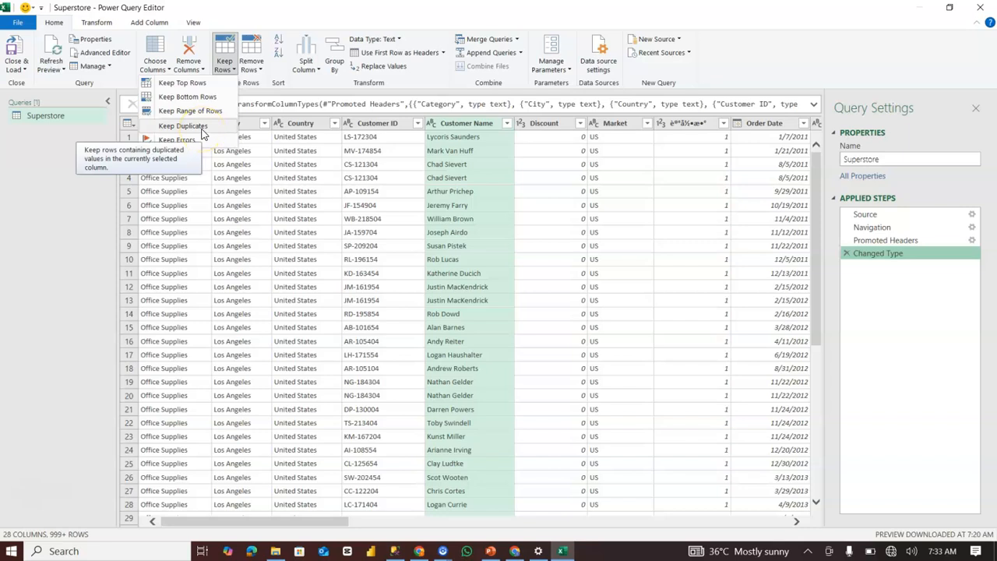
pyautogui.click(169, 126)
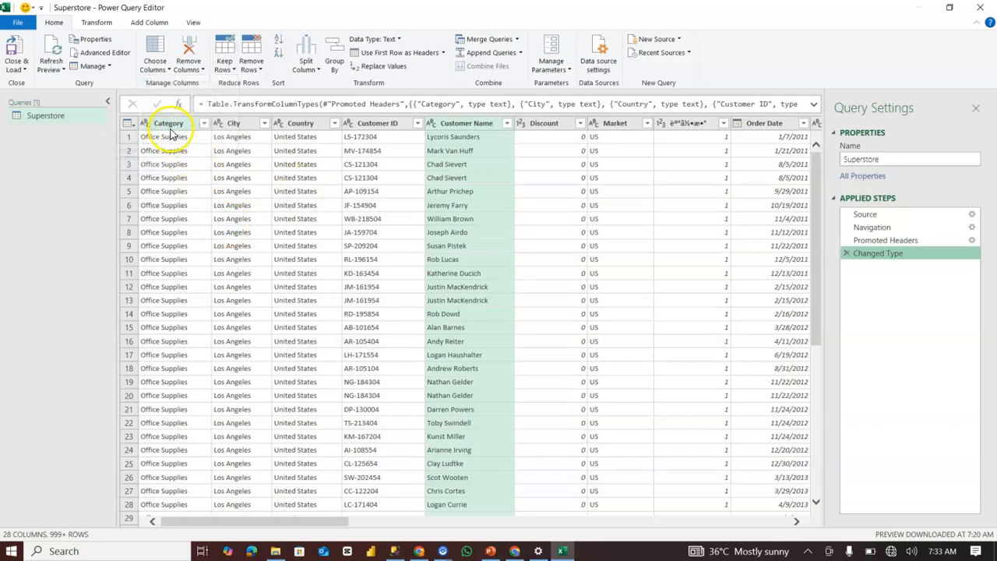
pyautogui.click(171, 127)
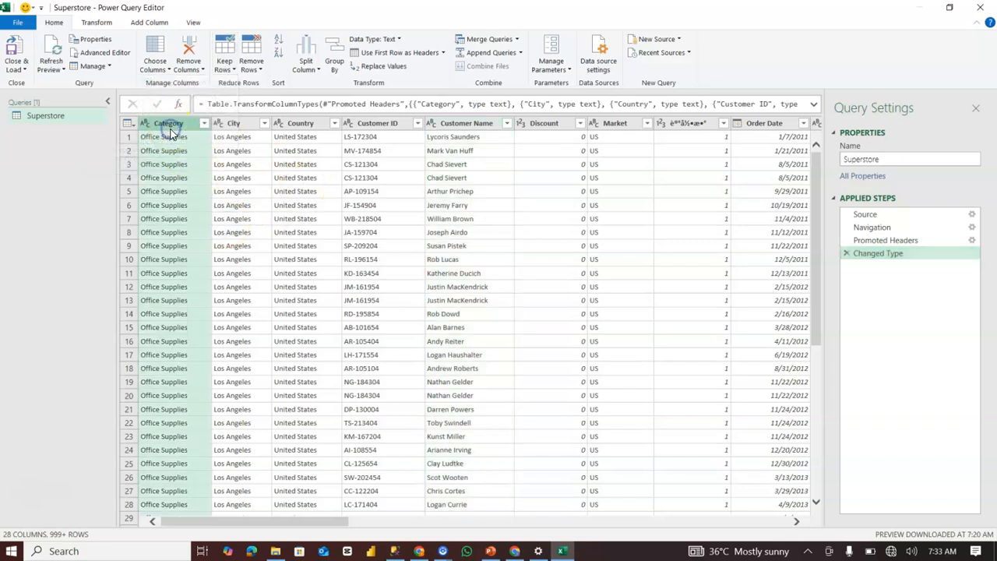
pyautogui.click(226, 67)
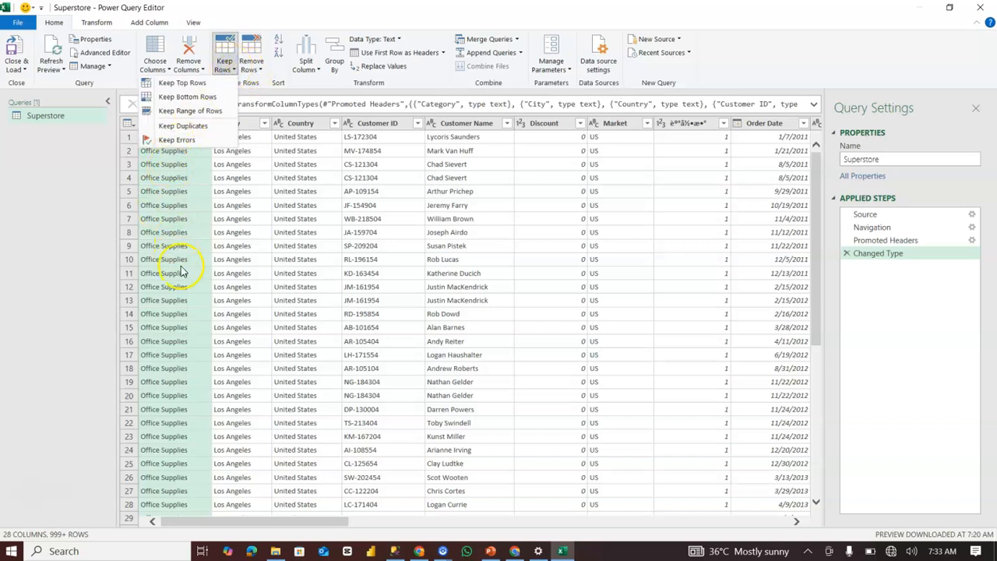
pyautogui.click(205, 127)
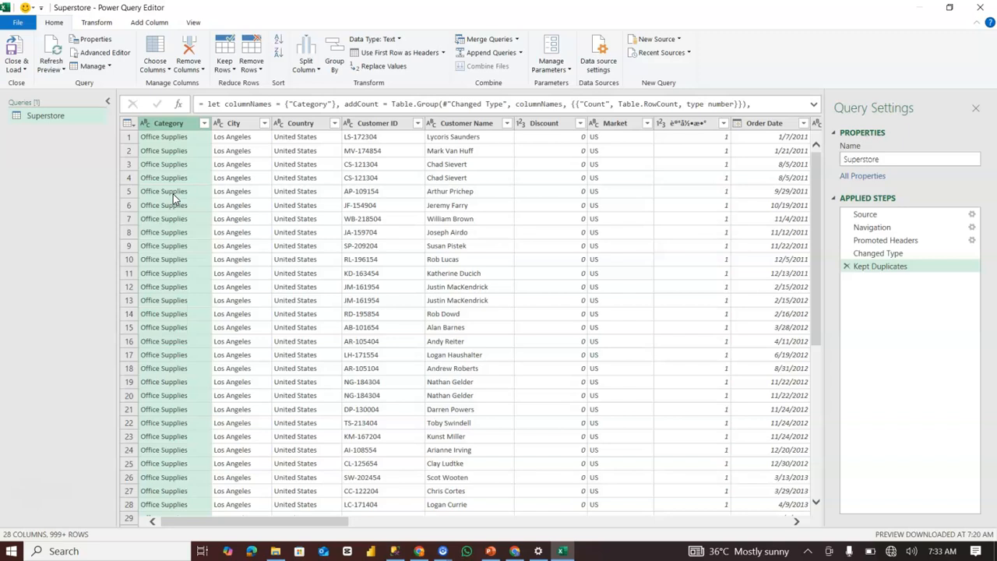
pyautogui.click(846, 266)
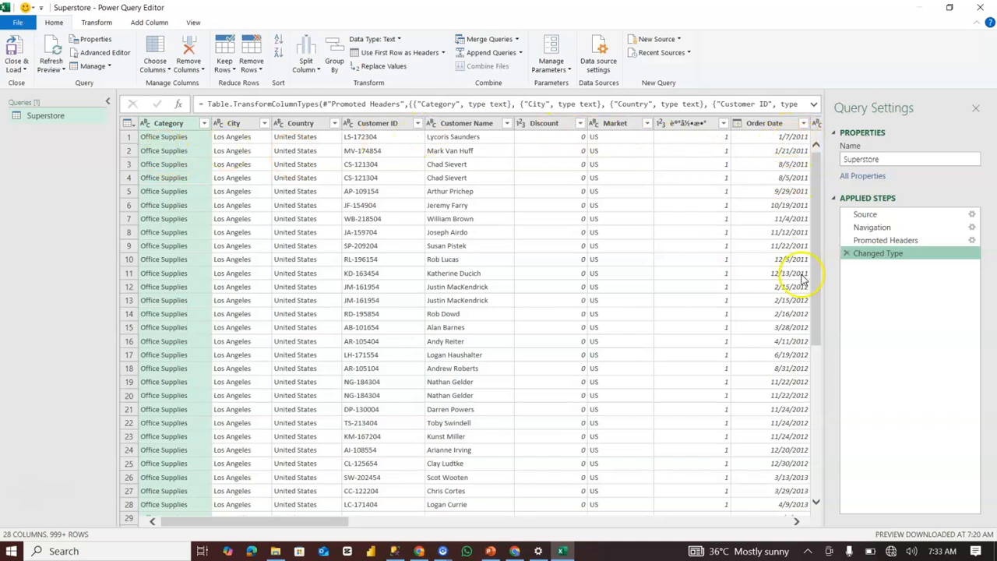
pyautogui.click(795, 521)
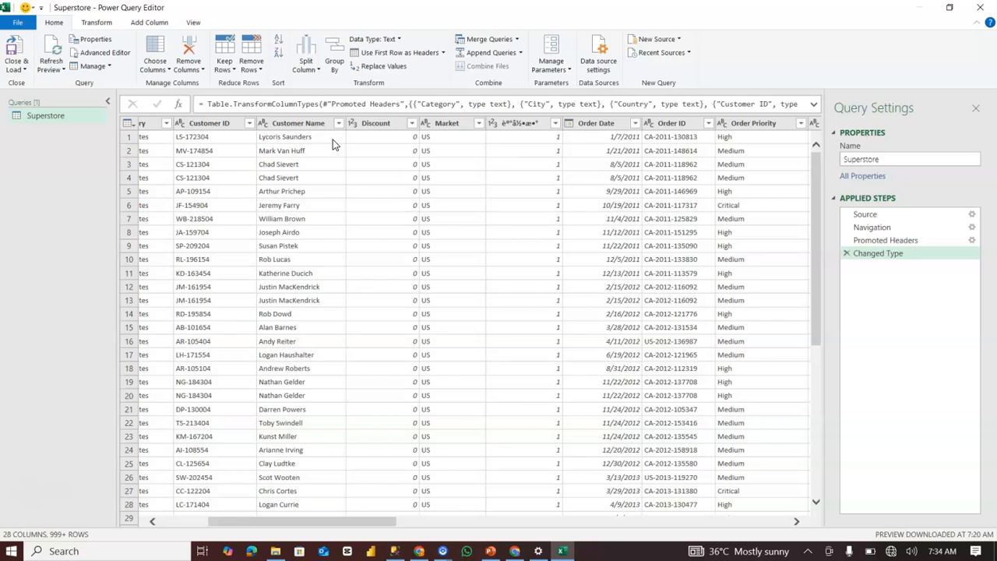
pyautogui.click(568, 553)
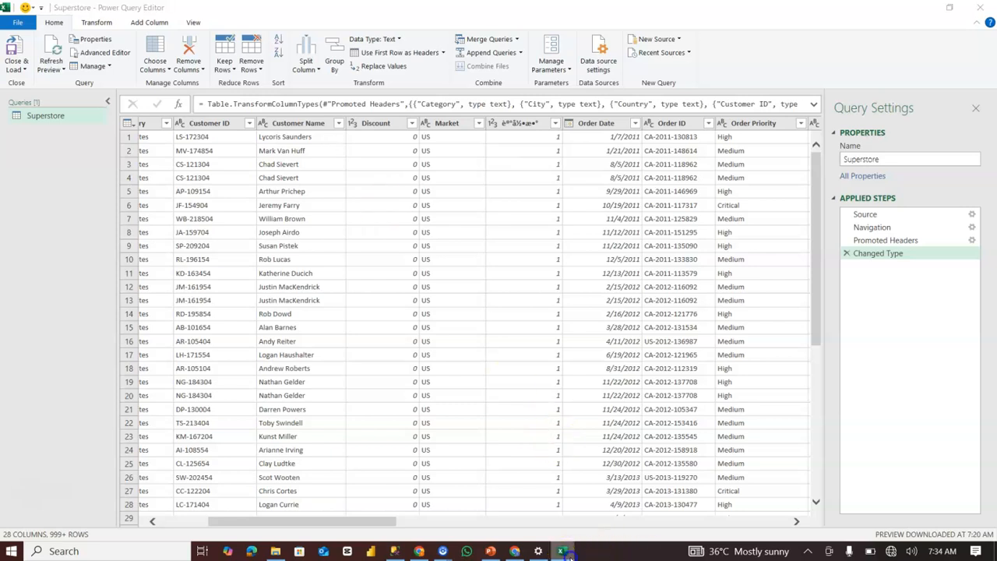
pyautogui.moveTo(564, 553)
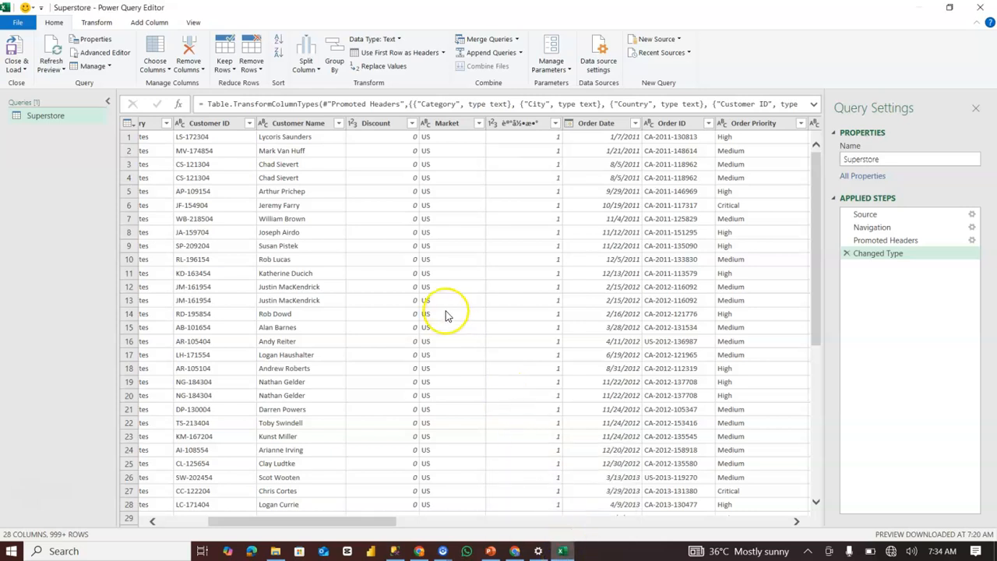
pyautogui.click(561, 552)
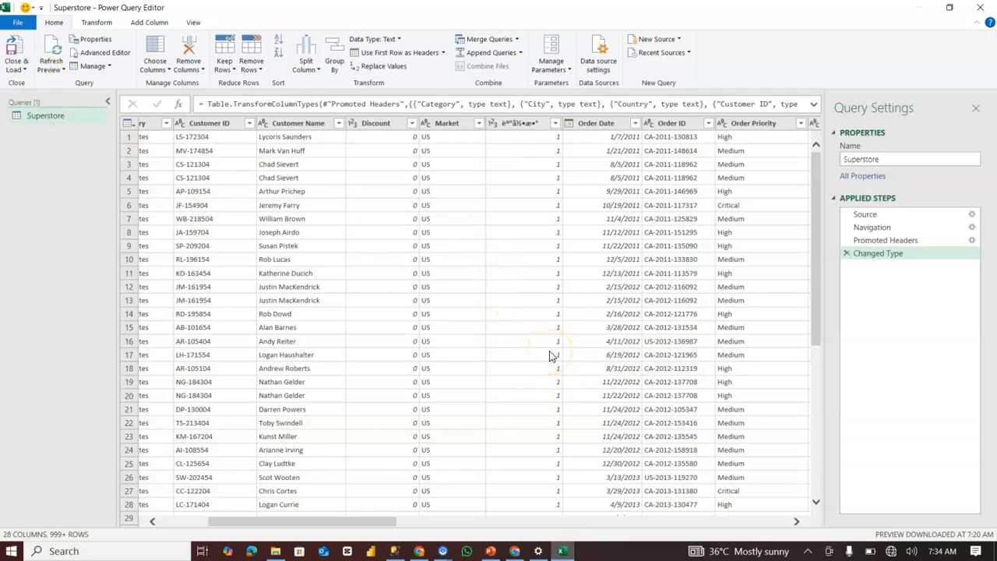
# Step: Sort the query by the Customer Name column in ascending order
pyautogui.moveTo(270, 522); pyautogui.dragTo(253, 520)
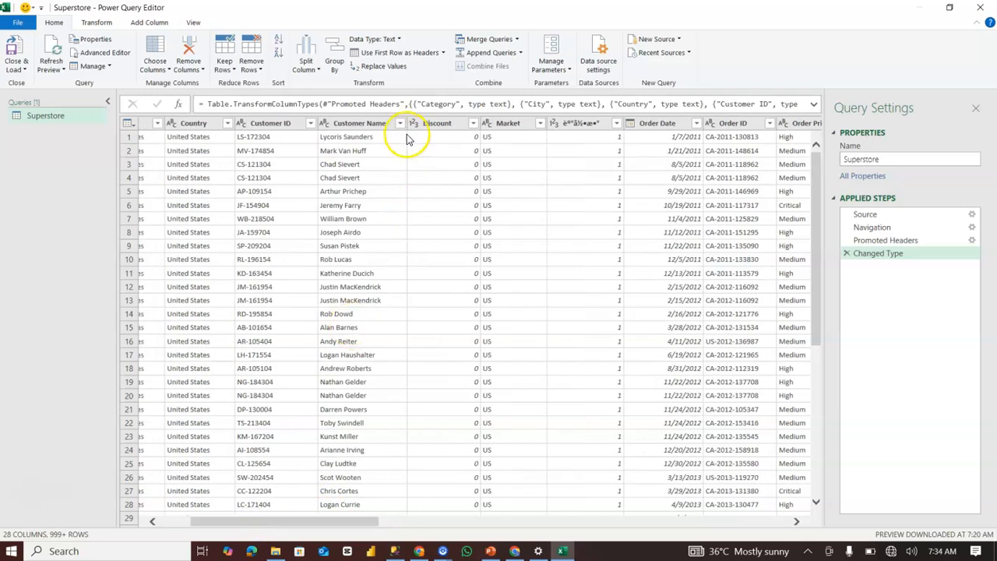
pyautogui.click(399, 123)
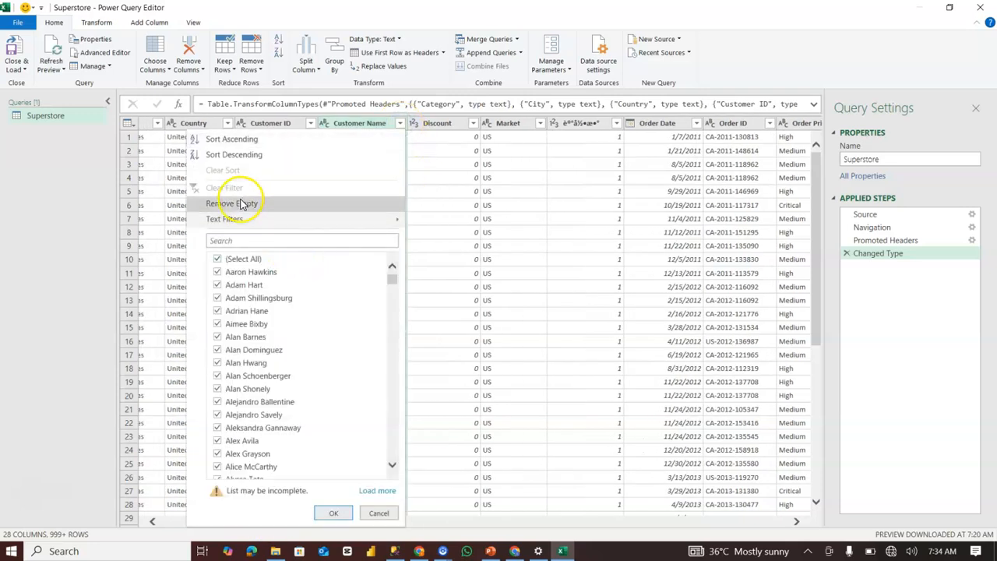
pyautogui.click(237, 139)
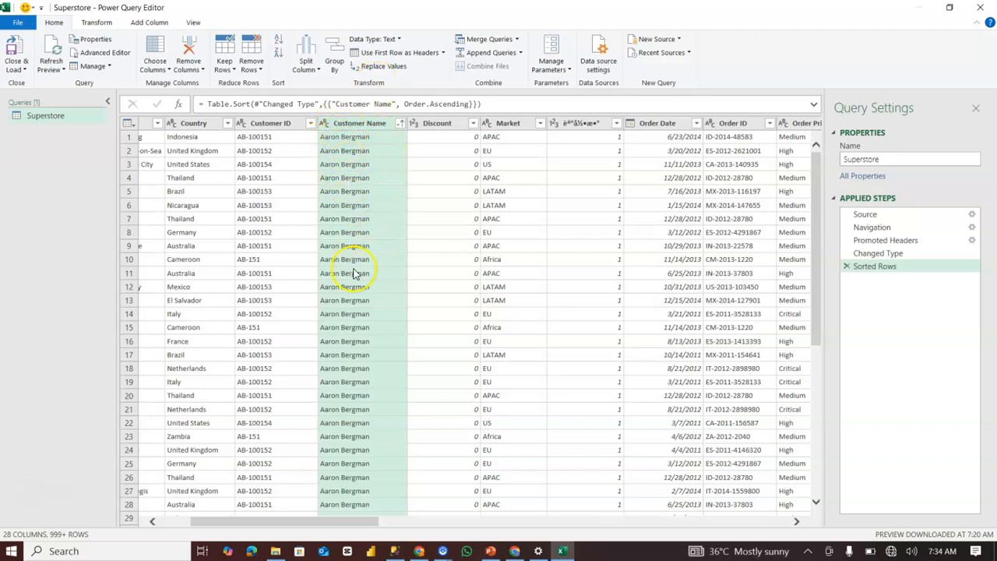
pyautogui.moveTo(338, 521); pyautogui.dragTo(269, 528)
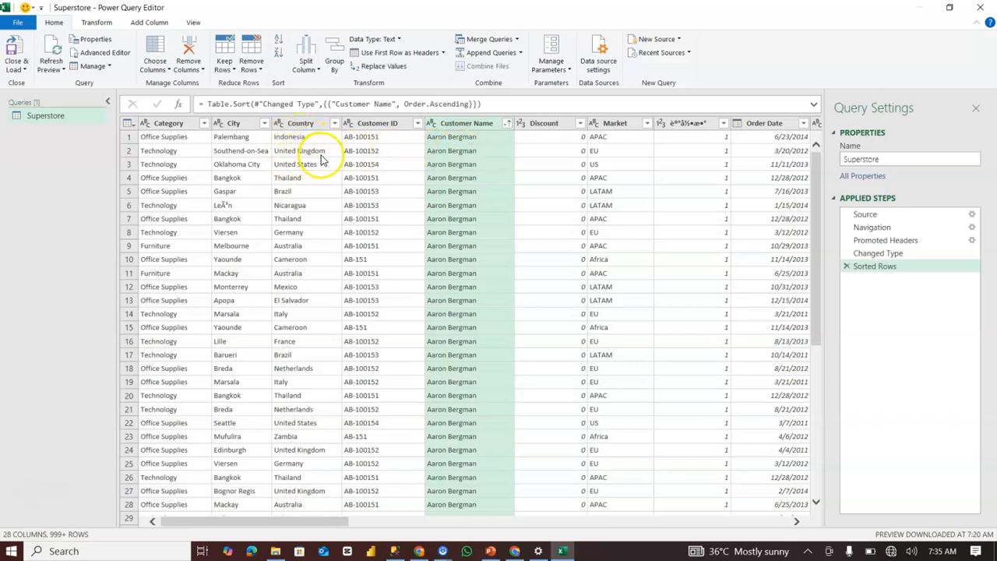
# Step: Remove the rows with duplicate values in the Customer Name column and delete the Removed Duplicates step
pyautogui.click(457, 123)
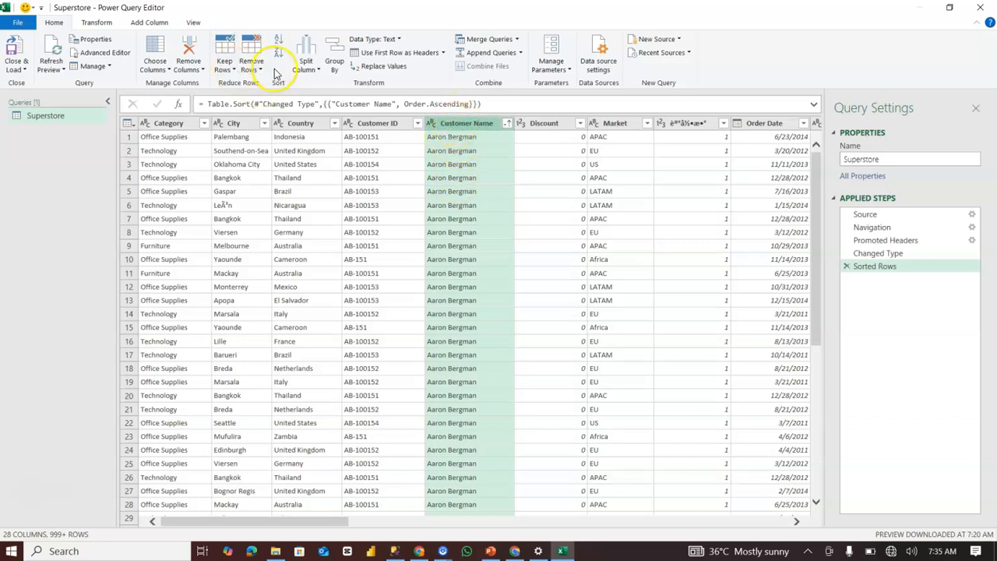
pyautogui.click(249, 69)
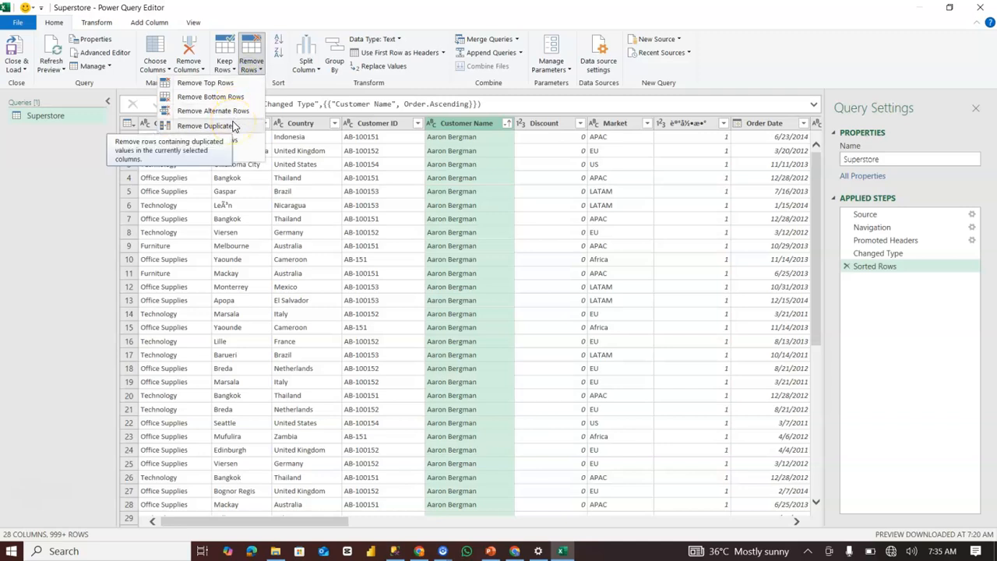
pyautogui.click(204, 126)
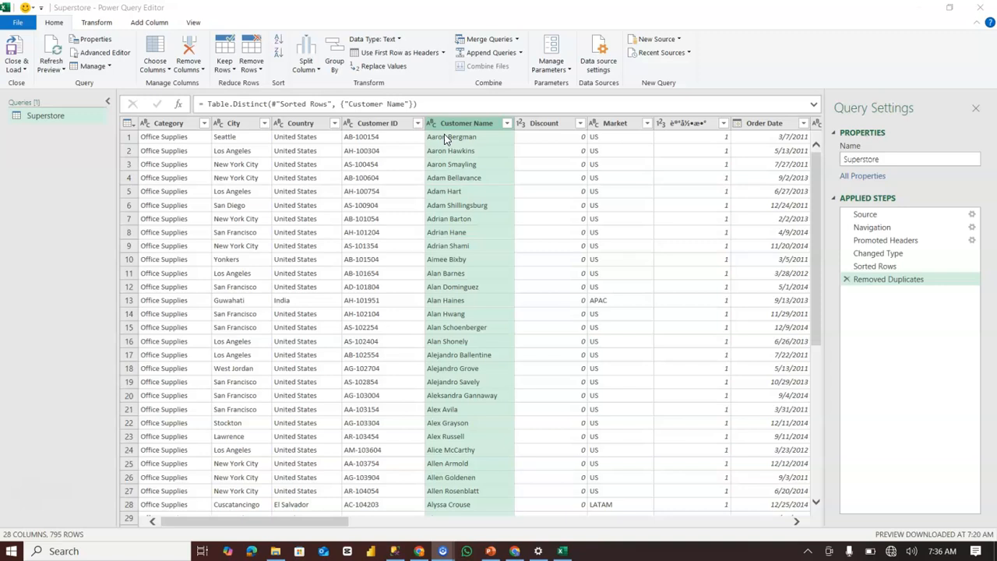
pyautogui.click(847, 279)
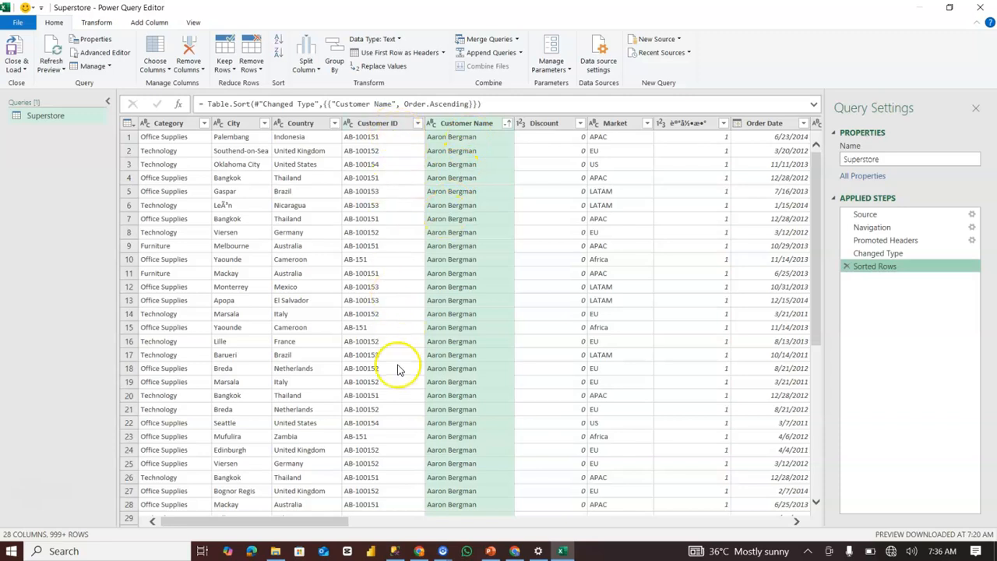
# Step: Examine individual values in the Customer ID and Customer Name columns of the sorted rows
pyautogui.click(382, 125)
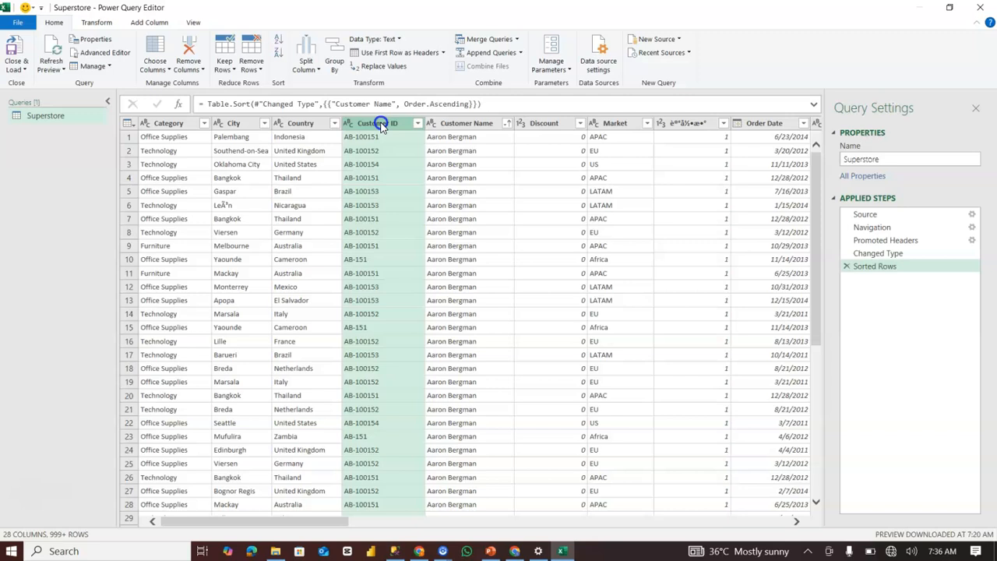
pyautogui.click(381, 179)
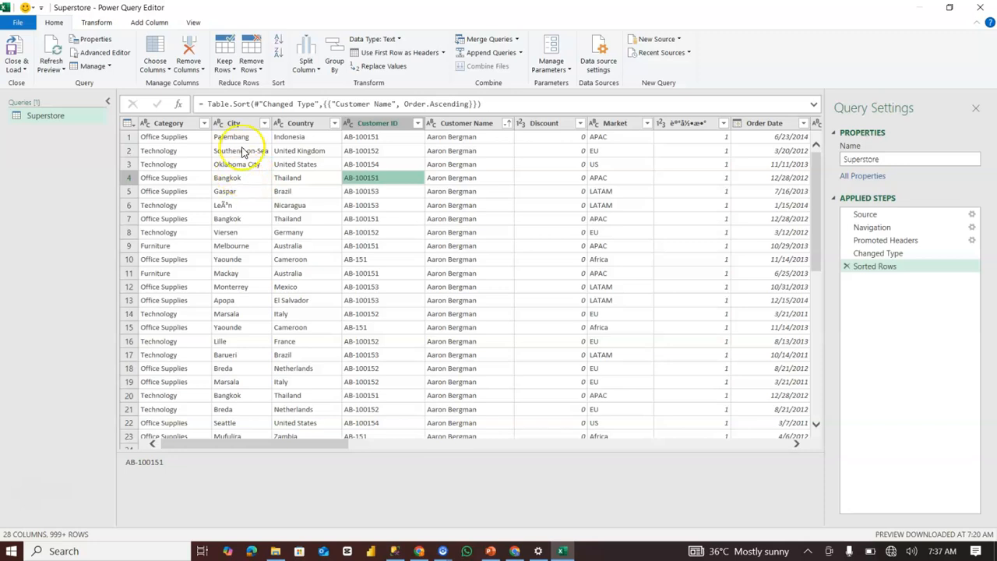
pyautogui.click(387, 138)
pyautogui.click(452, 179)
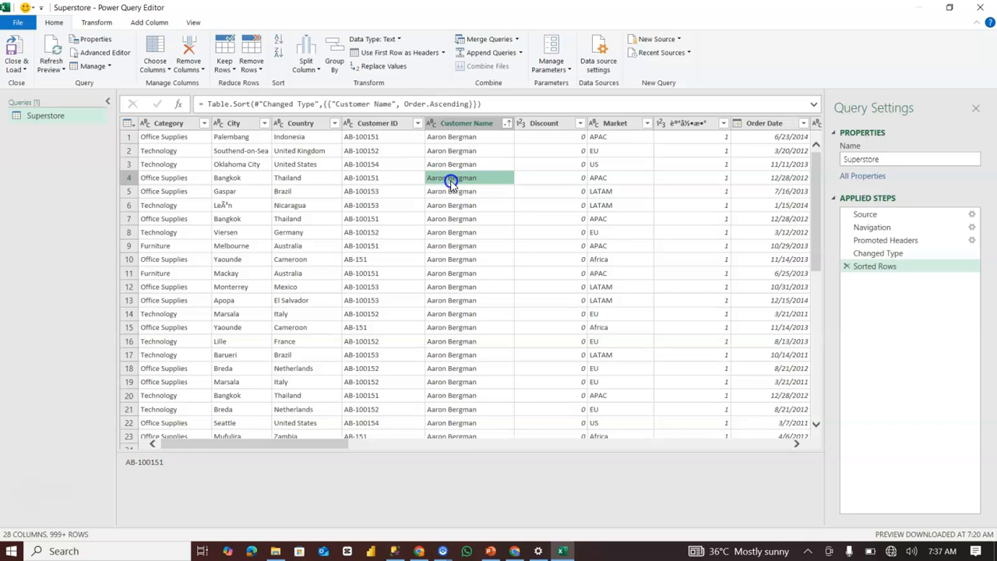
# Step: Check a Customer Name and an Order Date value in the sorted rows and delete the Sorted Rows step
pyautogui.click(458, 138)
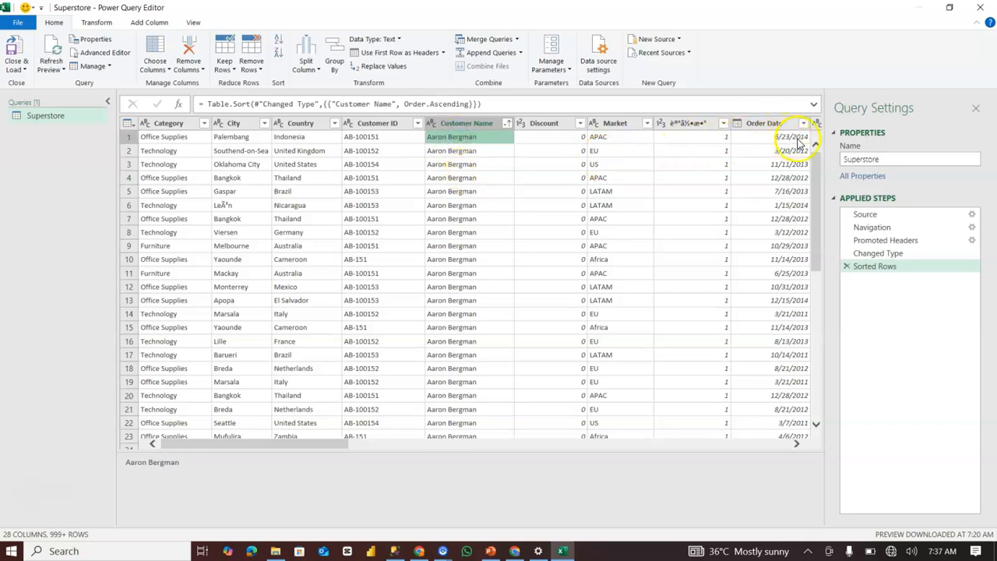
pyautogui.click(777, 179)
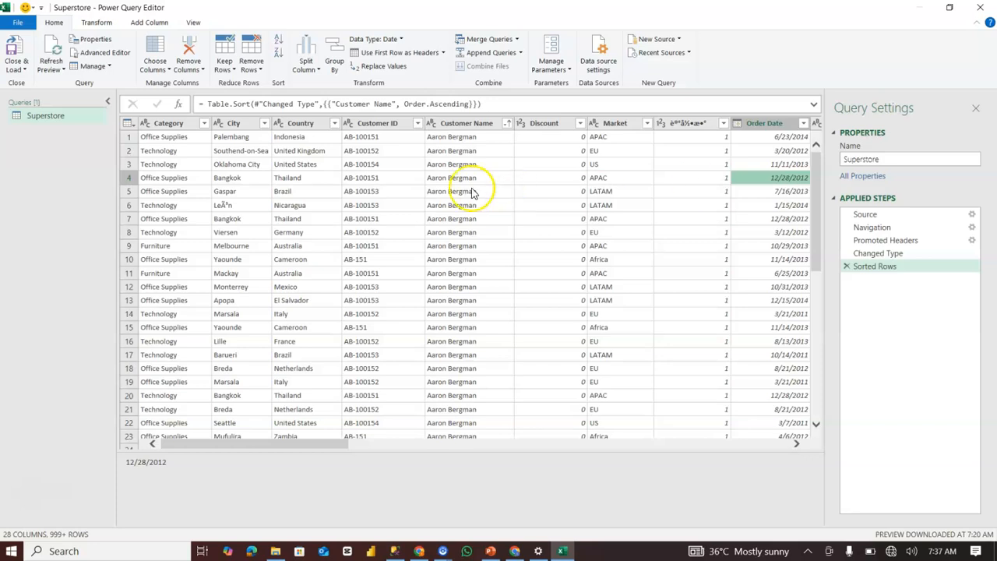
pyautogui.click(378, 125)
pyautogui.click(846, 267)
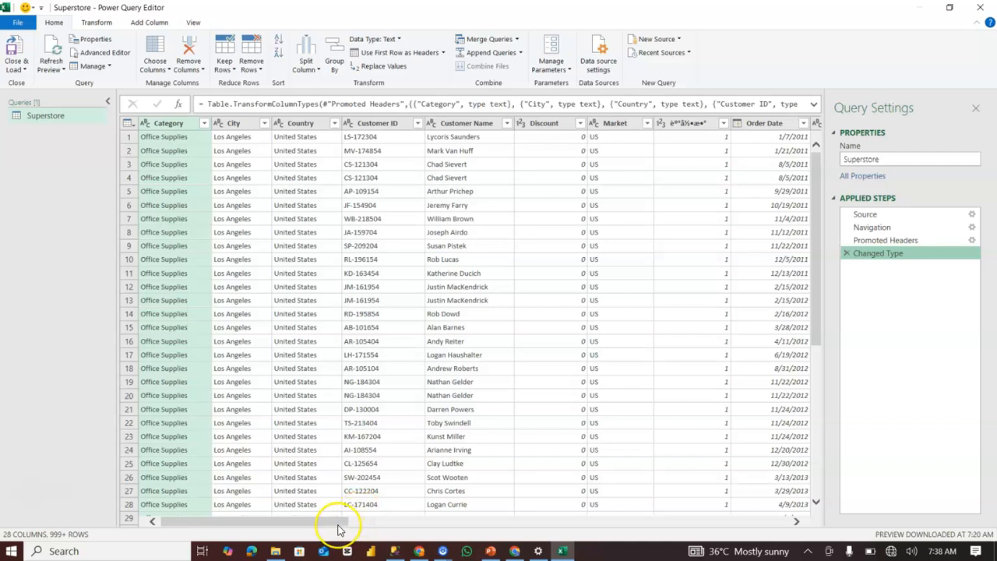
# Step: Remove the rows with duplicate values in the Row ID column and delete the Removed Duplicates step
pyautogui.moveTo(339, 528); pyautogui.dragTo(519, 526)
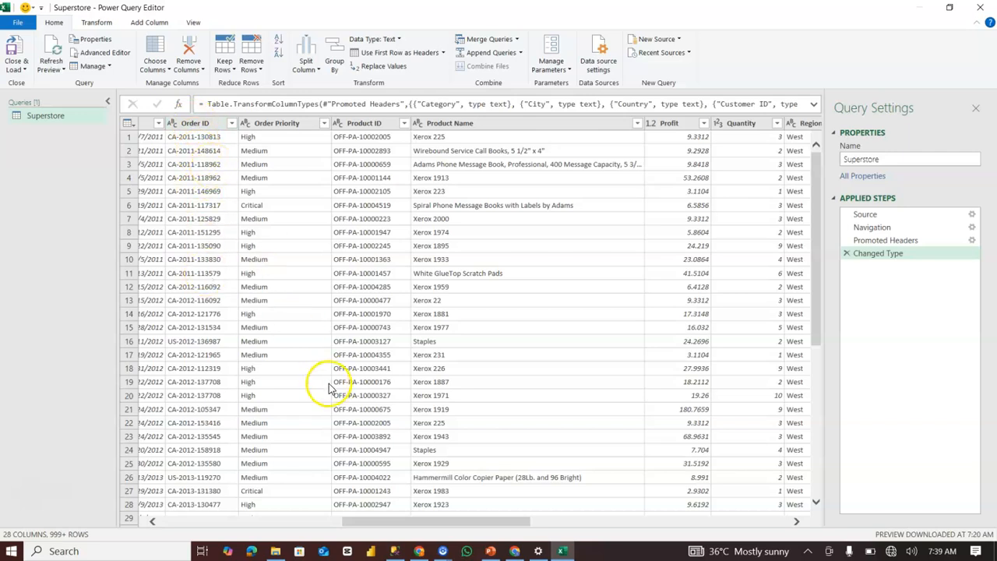
pyautogui.moveTo(444, 527); pyautogui.dragTo(563, 520)
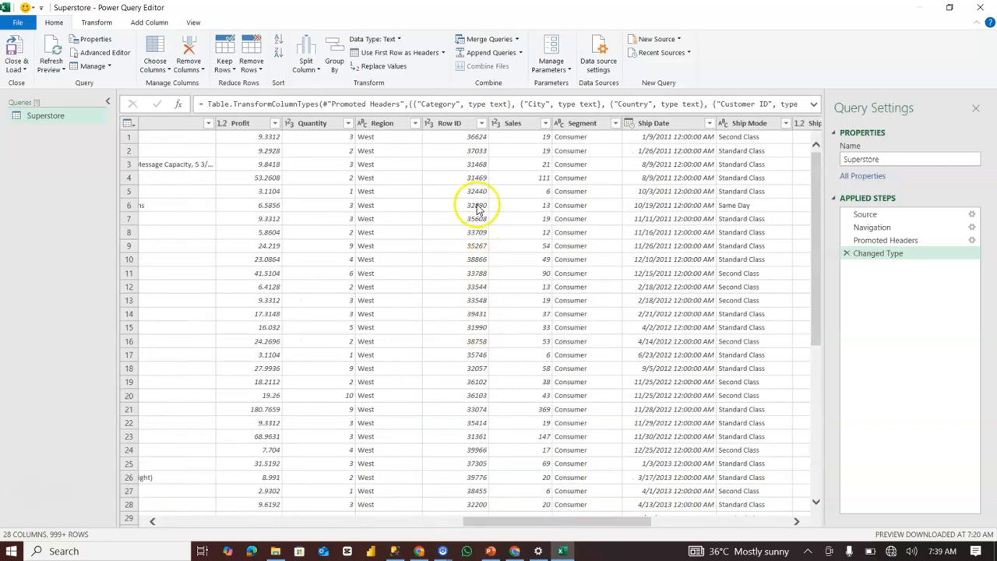
pyautogui.click(458, 124)
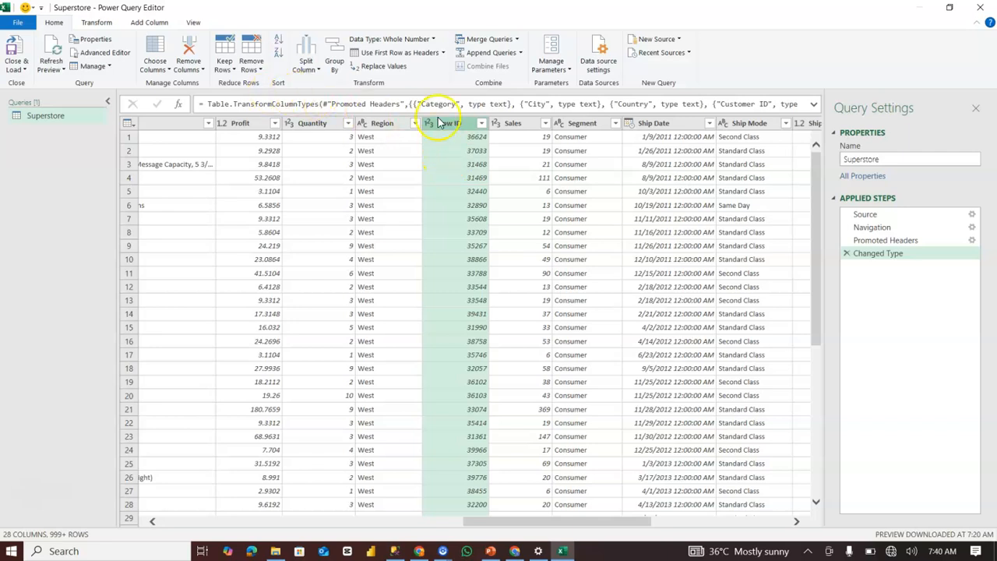
pyautogui.click(248, 70)
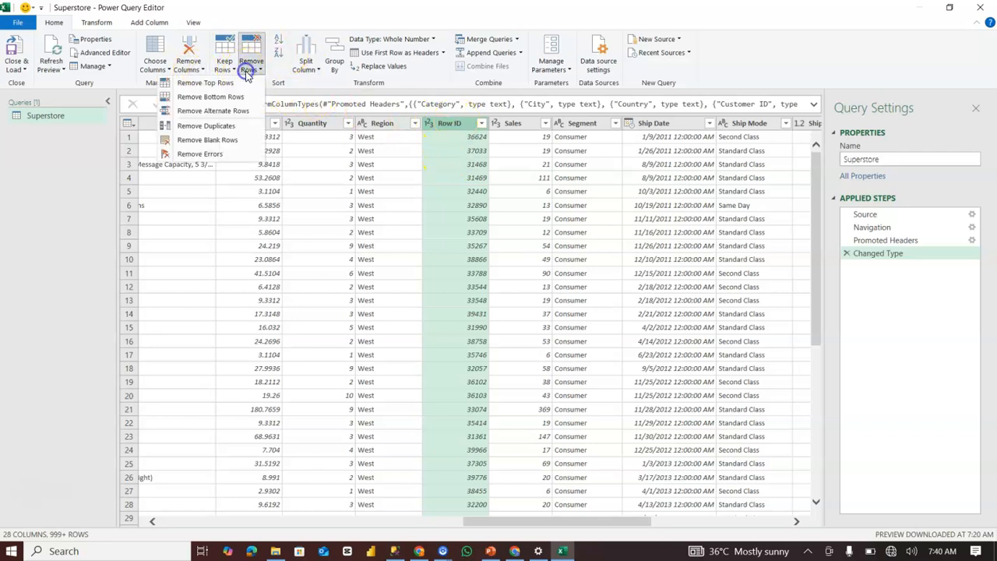
pyautogui.click(222, 128)
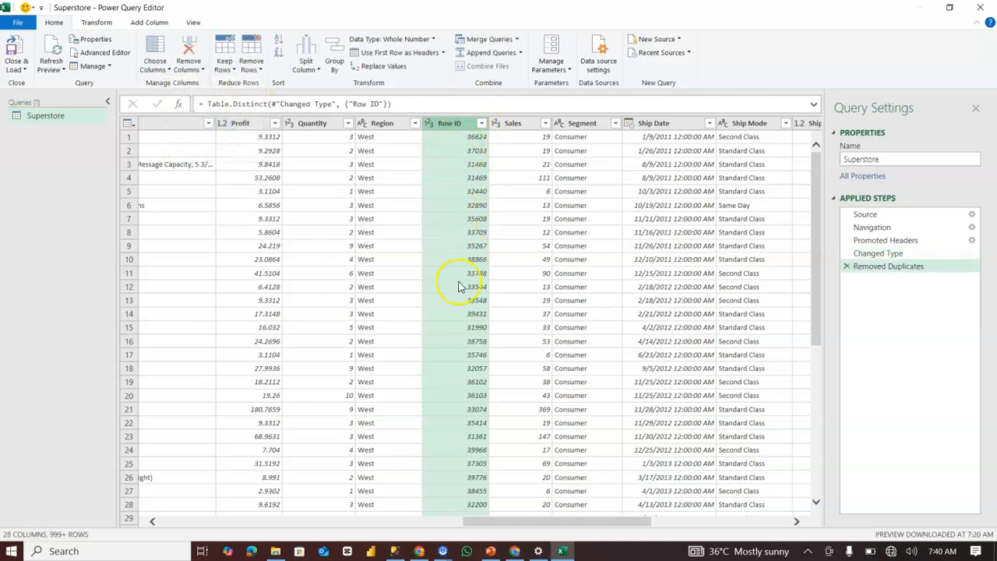
pyautogui.click(846, 265)
# Step: Review the available Keep Rows and Remove Rows options, including Remove Blank Rows, without applying any
pyautogui.click(223, 63)
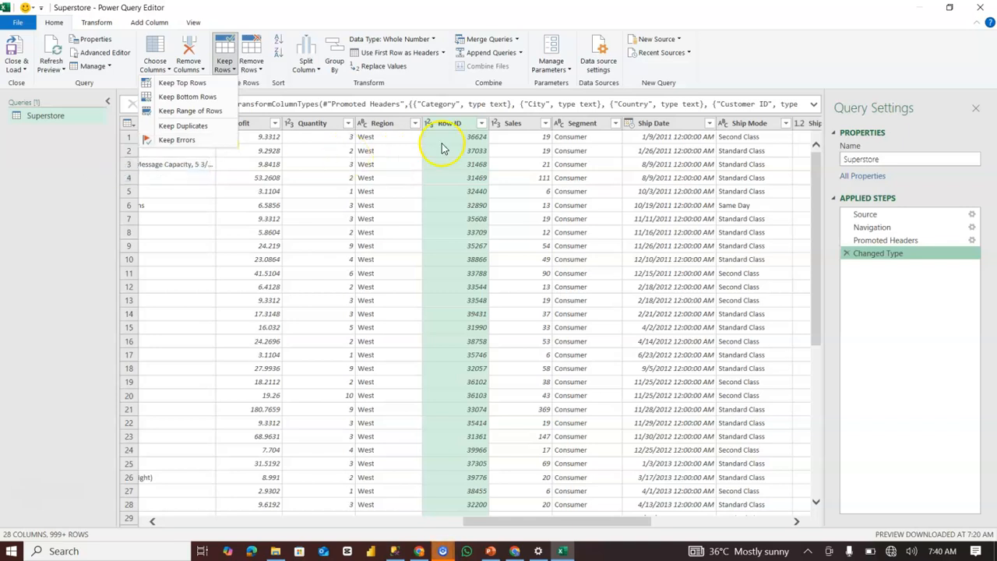
pyautogui.click(395, 128)
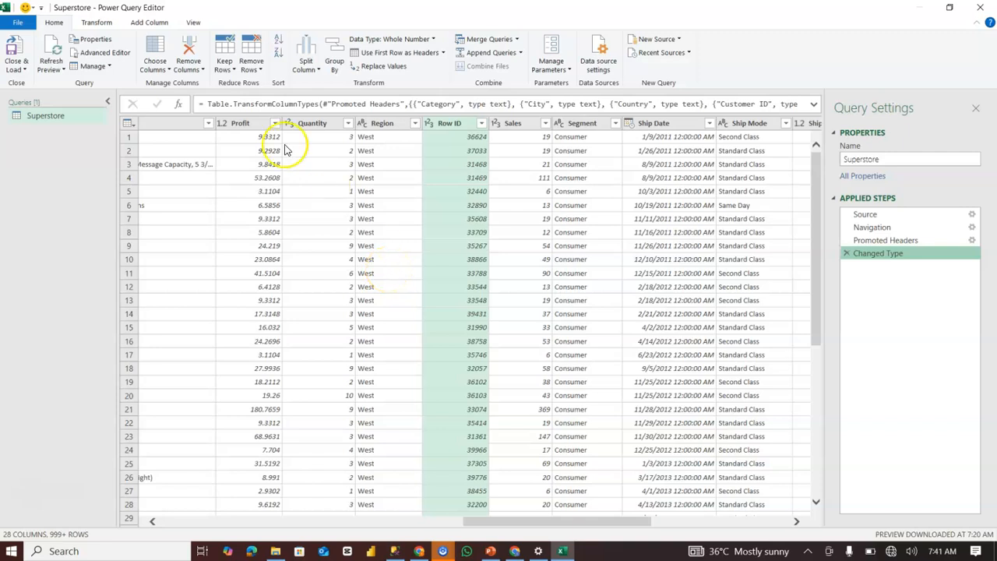
pyautogui.click(248, 69)
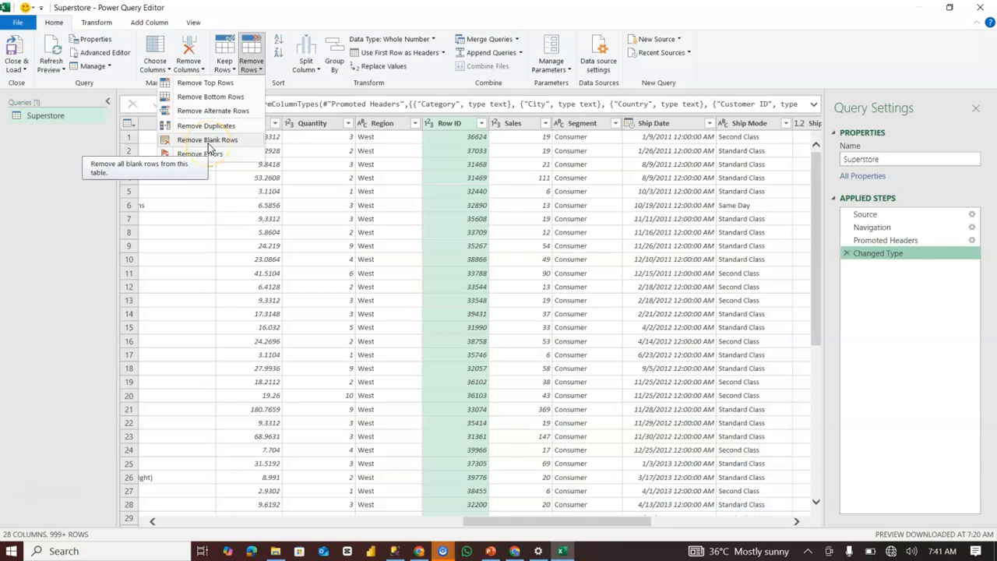
pyautogui.click(322, 132)
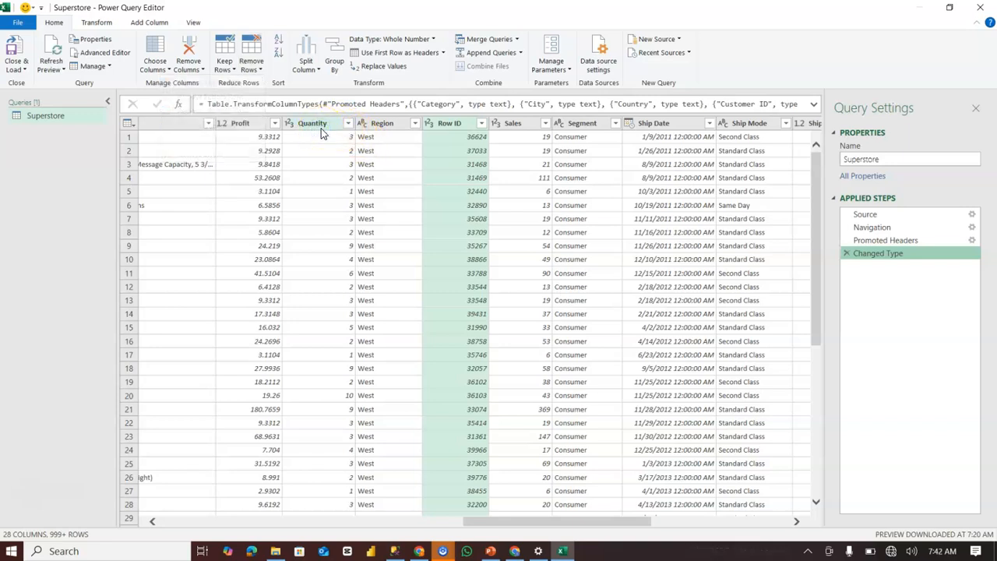